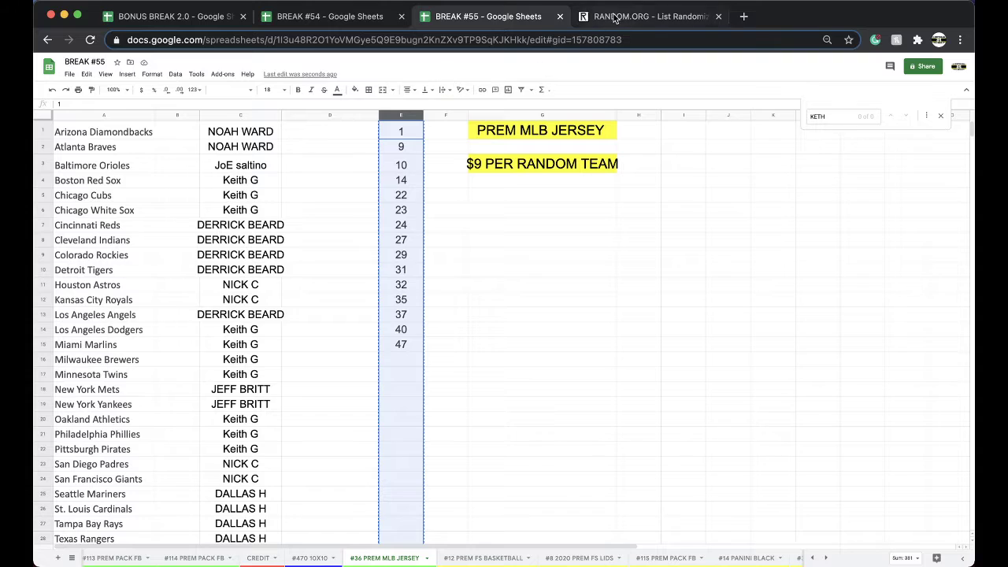
- Load the numbers copied from column E into the RANDOM.ORG List Randomizer and randomize them five times
left_click(614, 17)
left_click(576, 41)
key("Return")
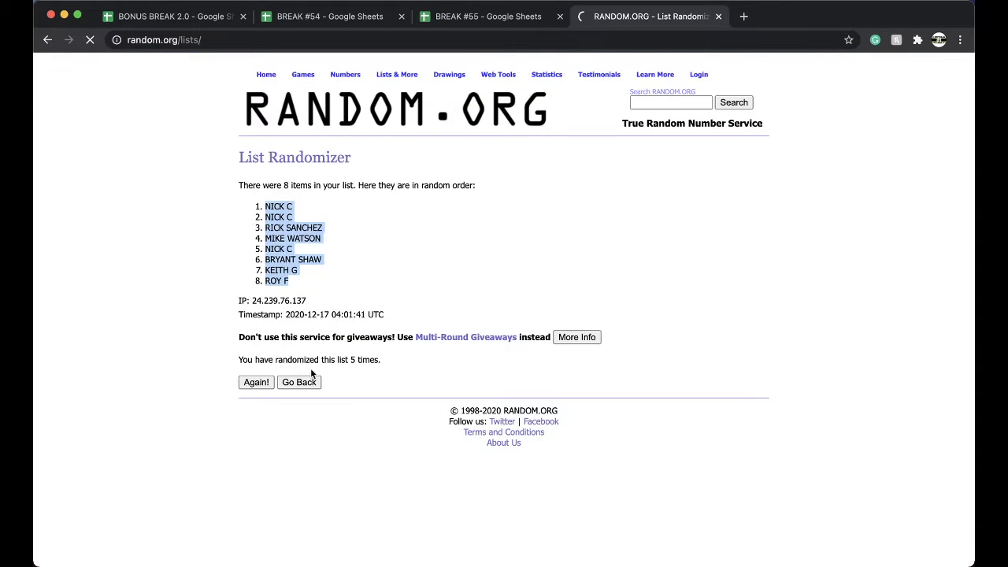
left_click(260, 464)
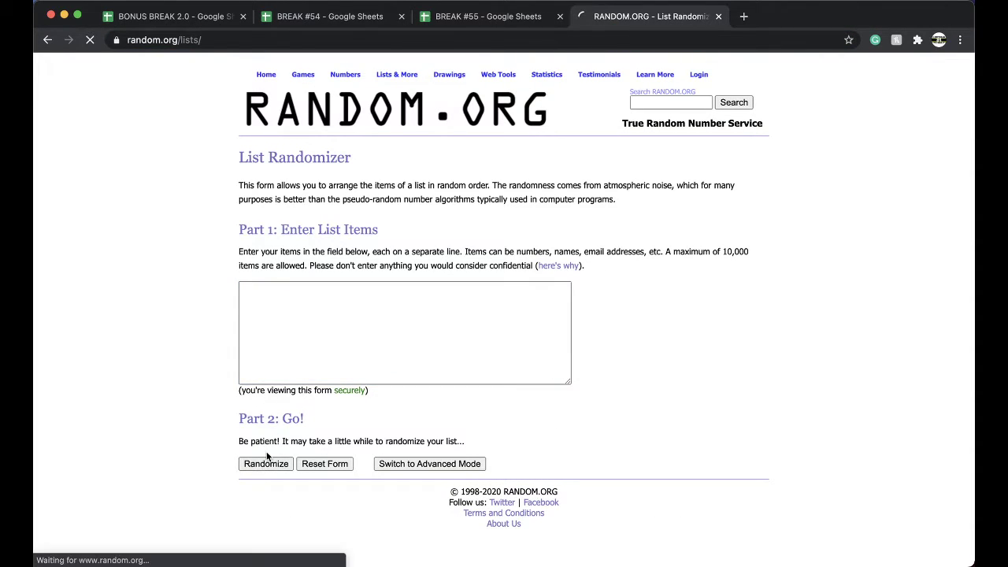
left_click(250, 438)
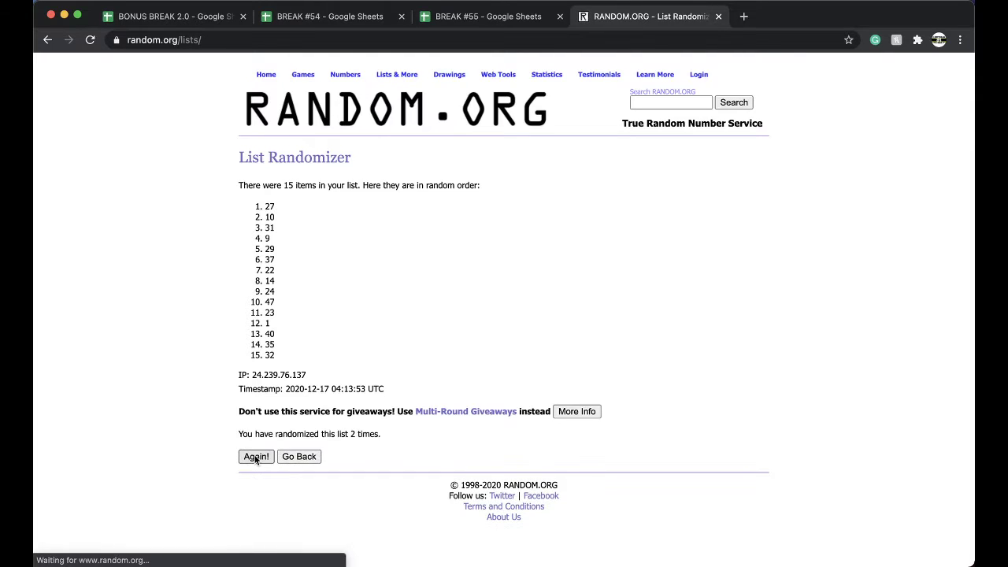
left_click(256, 457)
left_click(255, 457)
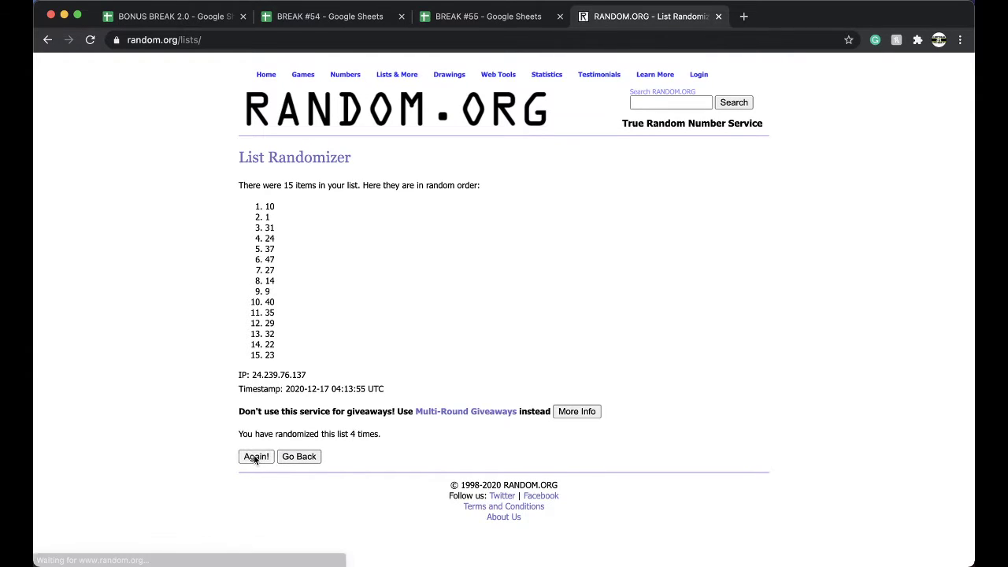
- Return to the BREAK #55 spreadsheet and highlight the cell containing 24 in column E in yellow
left_click(463, 17)
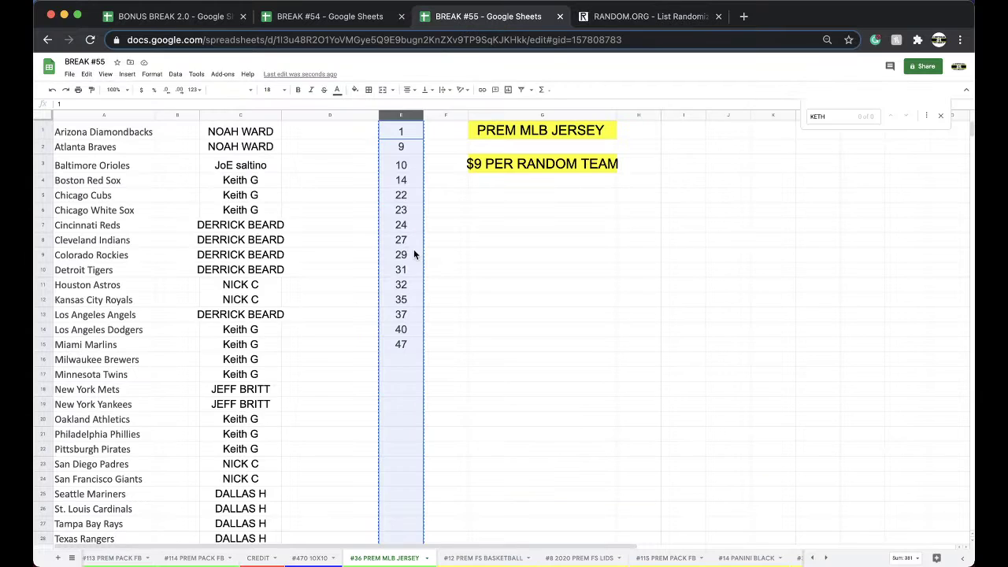
left_click(401, 228)
left_click(355, 90)
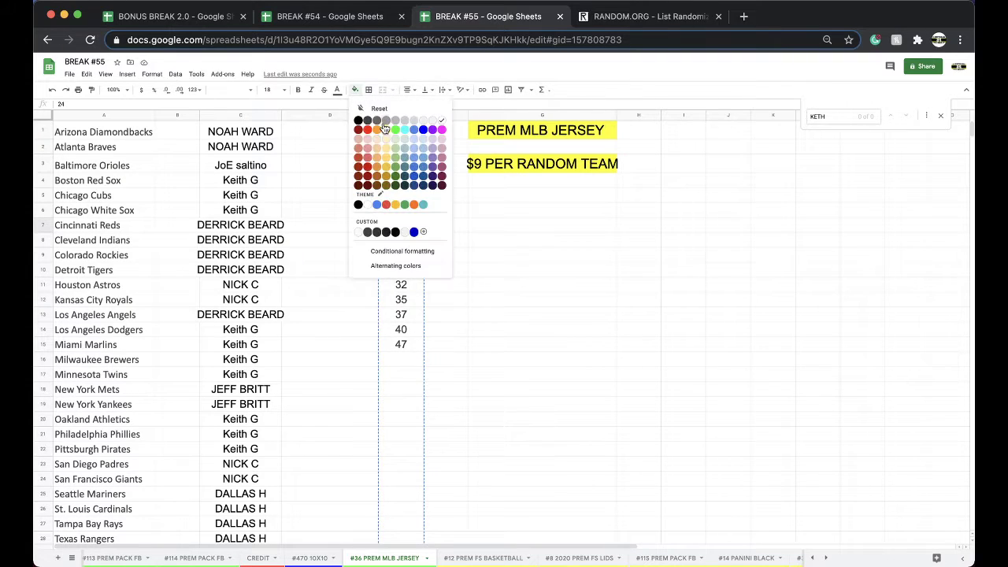
left_click(387, 130)
- Duplicate the #36 PREM MLB JERSEY sheet and rename the copy #37 PREM MLB JERSEY
right_click(382, 557)
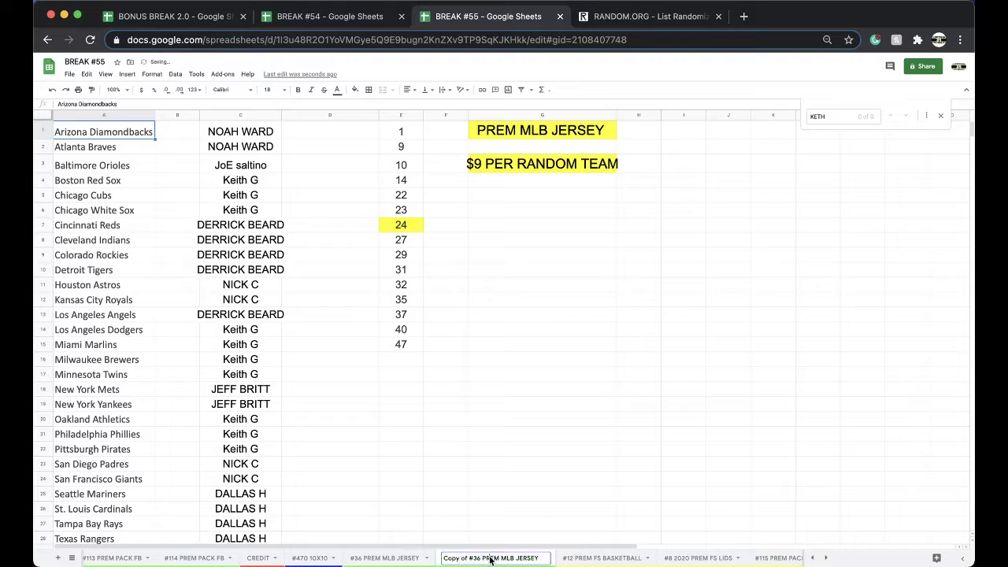
left_click_drag(482, 557, 444, 557)
type("#37")
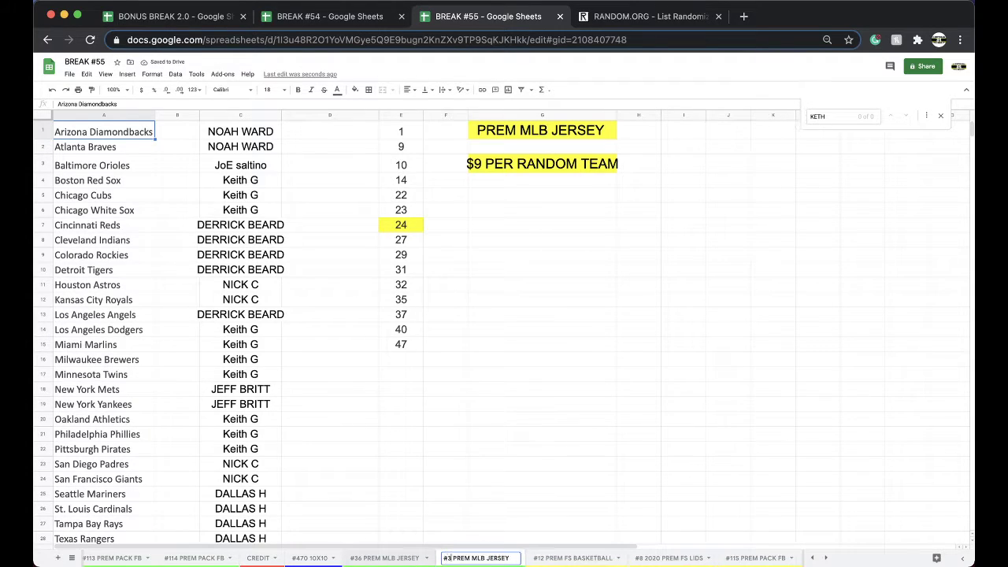
left_click(453, 470)
- Change the #37 PREM MLB JERSEY sheet's tab color to yellow
right_click(472, 558)
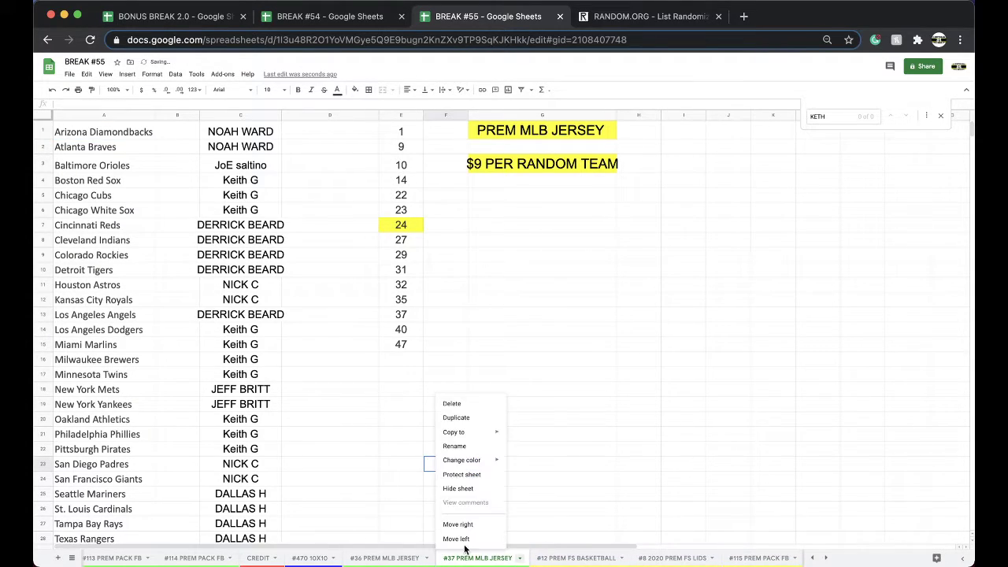
mouse_move(471, 464)
left_click(543, 387)
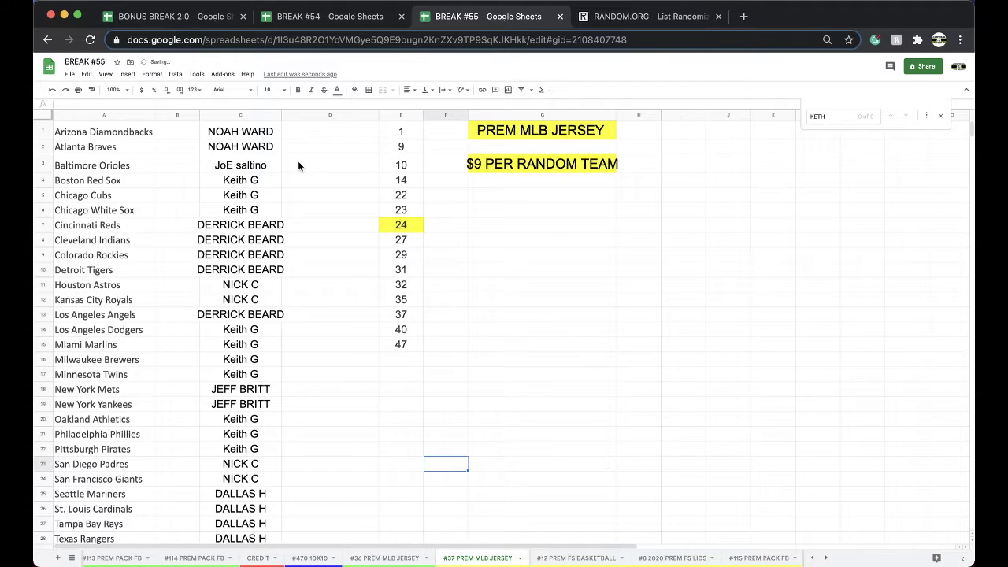
- Clear all names from column C and move the numbers in E8:E15 up one row, overwriting the highlighted 24
left_click(257, 115)
key("Delete")
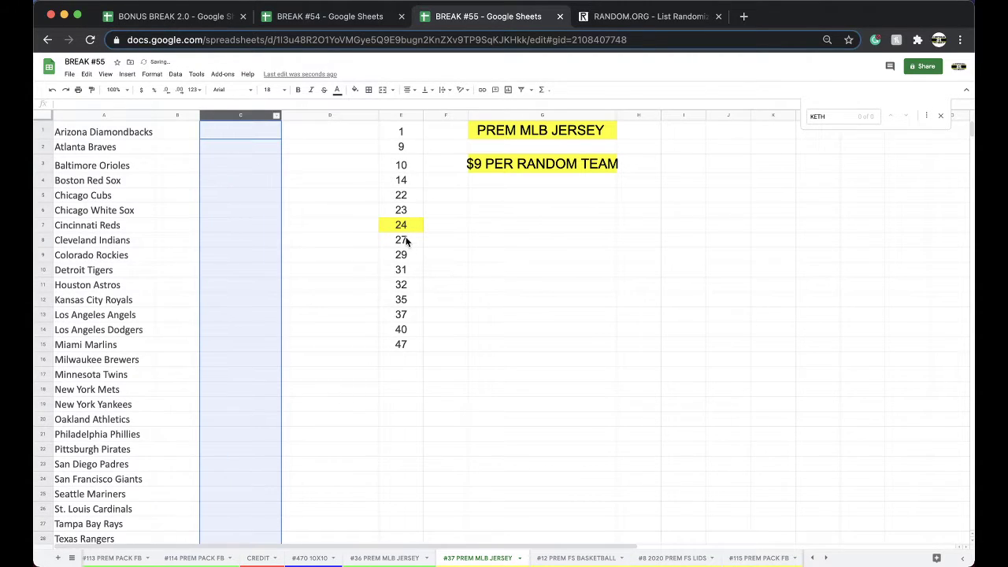
left_click_drag(404, 239, 400, 346)
key("super+c")
key("Delete")
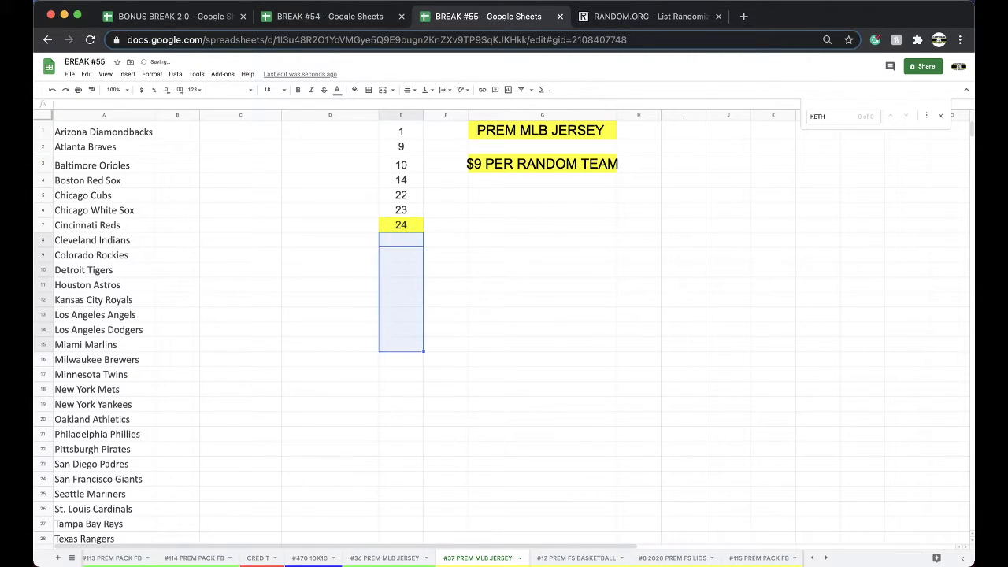
left_click(395, 225)
key("super+v")
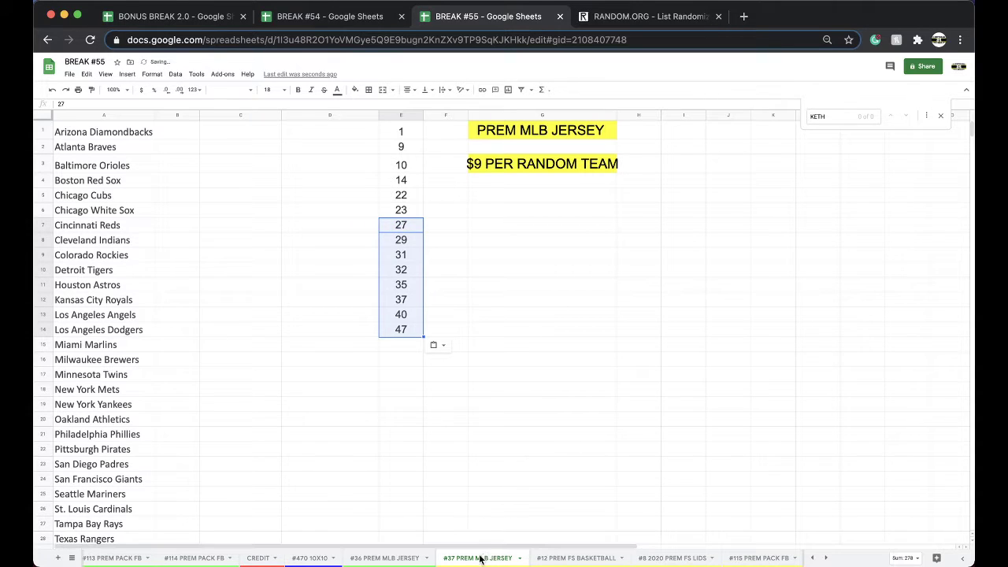
- Move the #37 PREM MLB JERSEY sheet after #115 PREM PACK FB and switch back to #36 PREM MLB JERSEY
left_click_drag(484, 559, 753, 560)
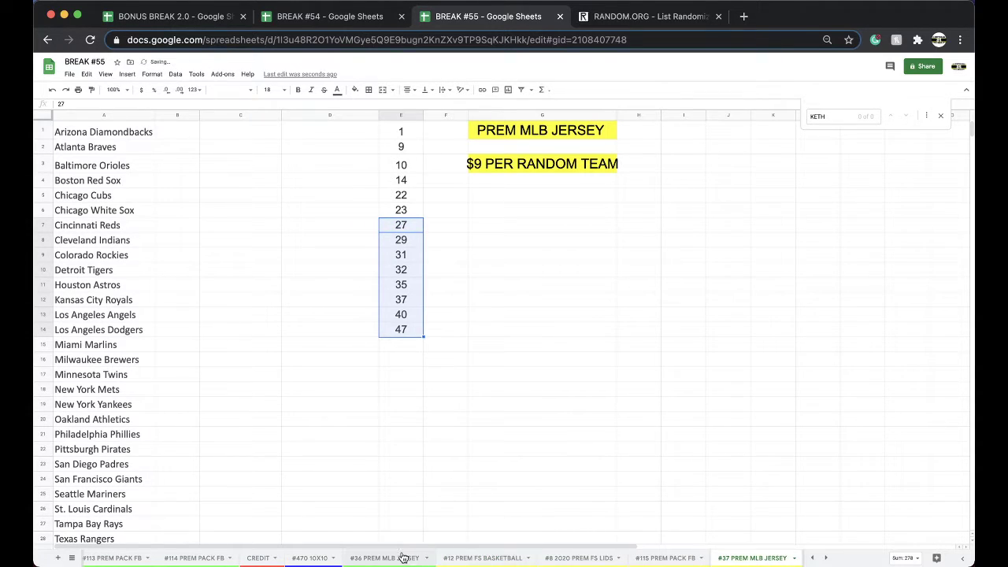
left_click(397, 558)
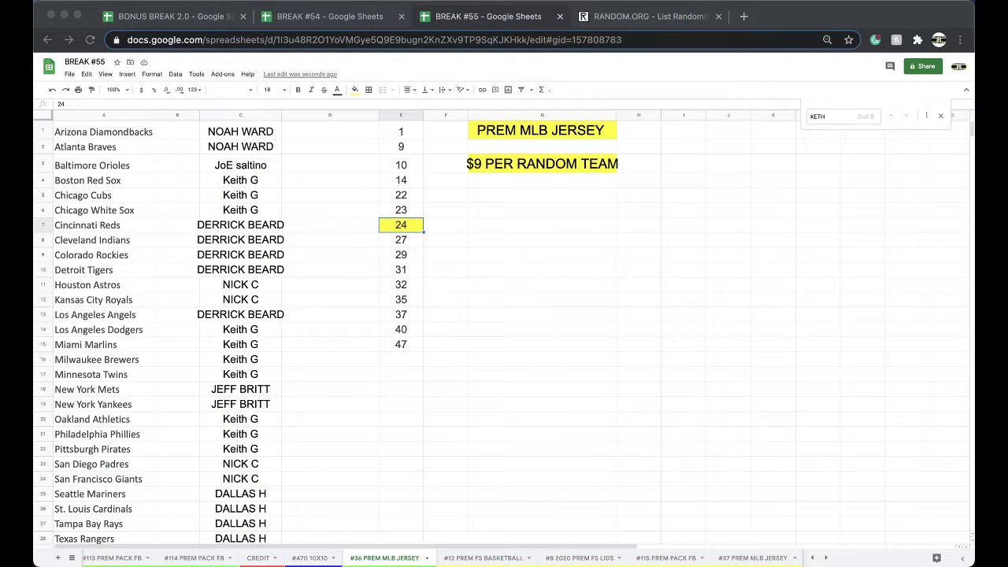
left_click(331, 274)
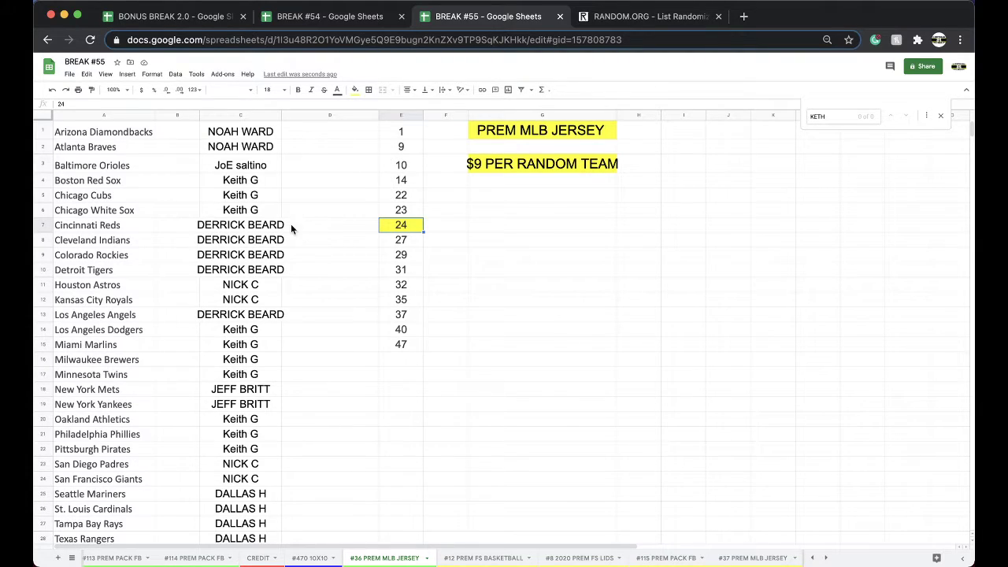
- Copy the participant names in column C and paste them into a fresh RANDOM.ORG List Randomizer form
scroll(291, 223, "down", 2)
left_click(258, 280)
scroll(252, 249, "down", 1)
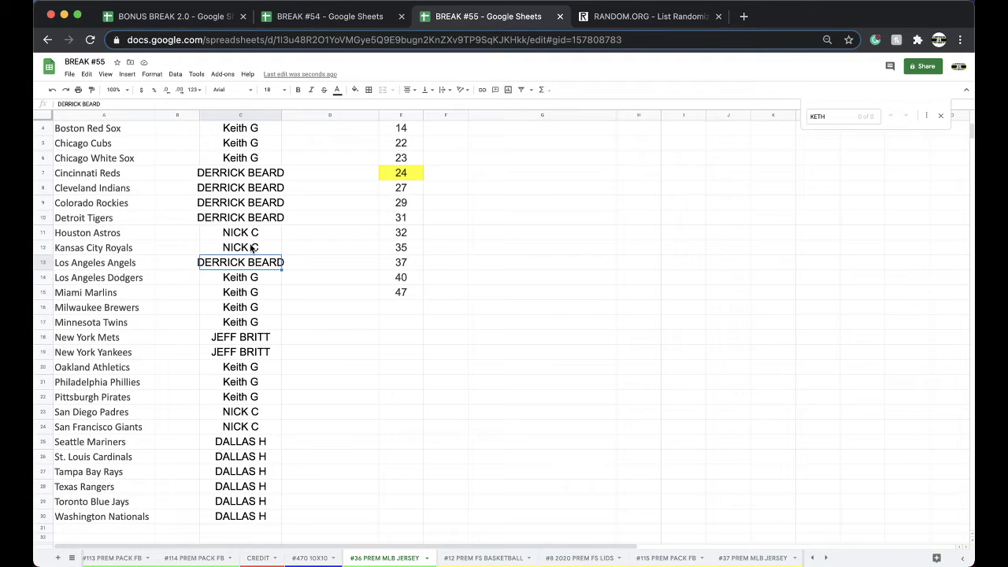
scroll(252, 248, "down", 1)
scroll(260, 315, "down", 1)
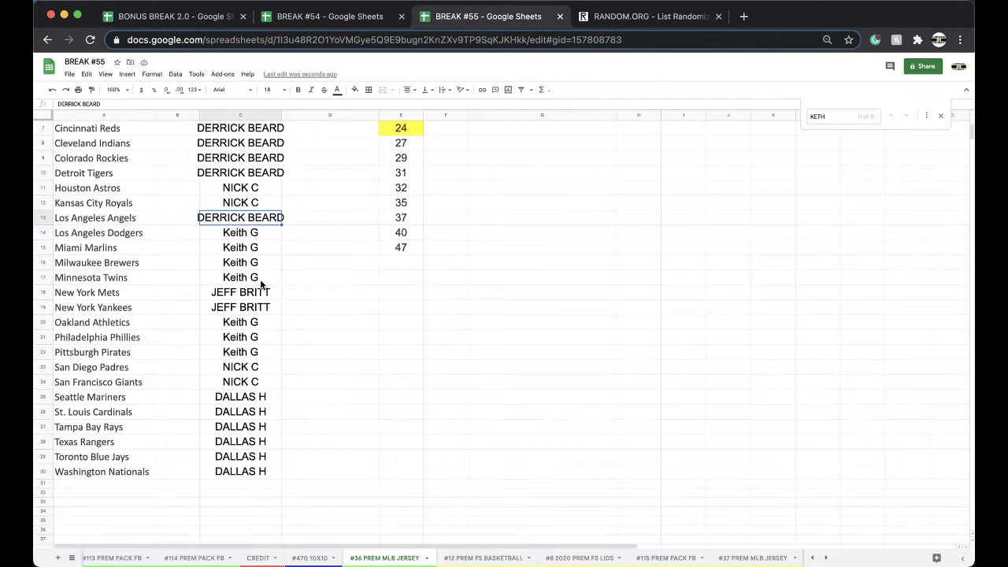
left_click(240, 115)
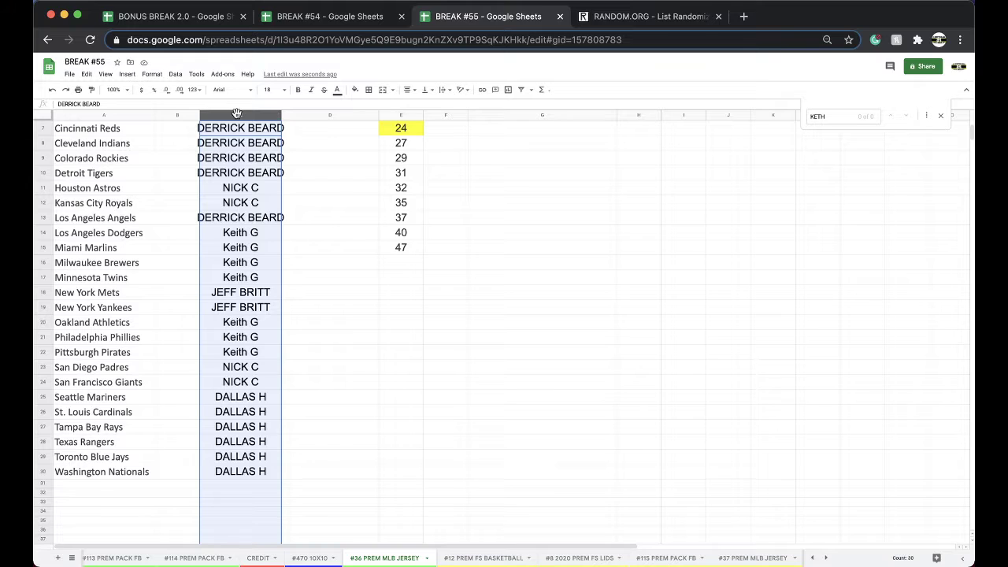
scroll(244, 175, "up", 3)
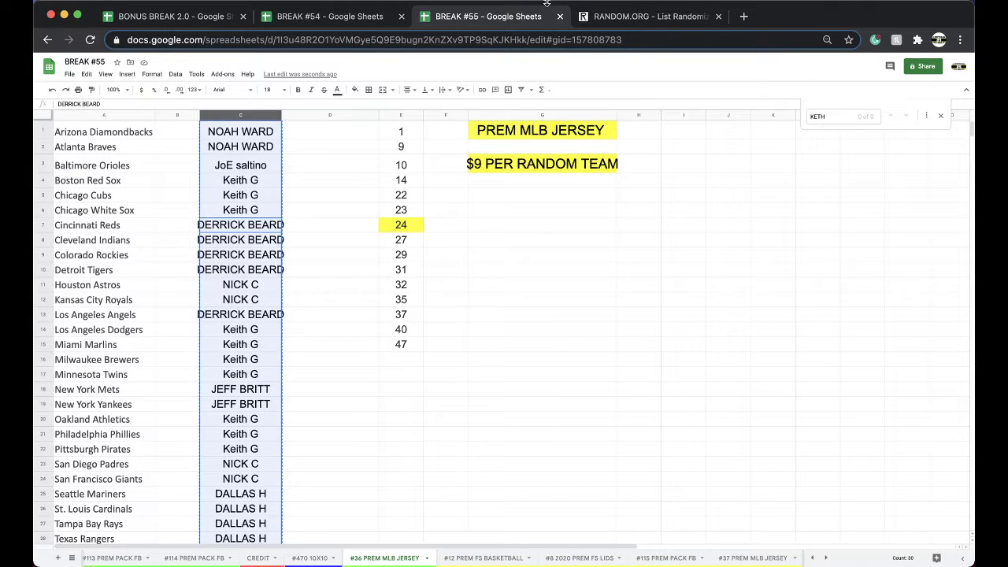
left_click(597, 17)
key("Return")
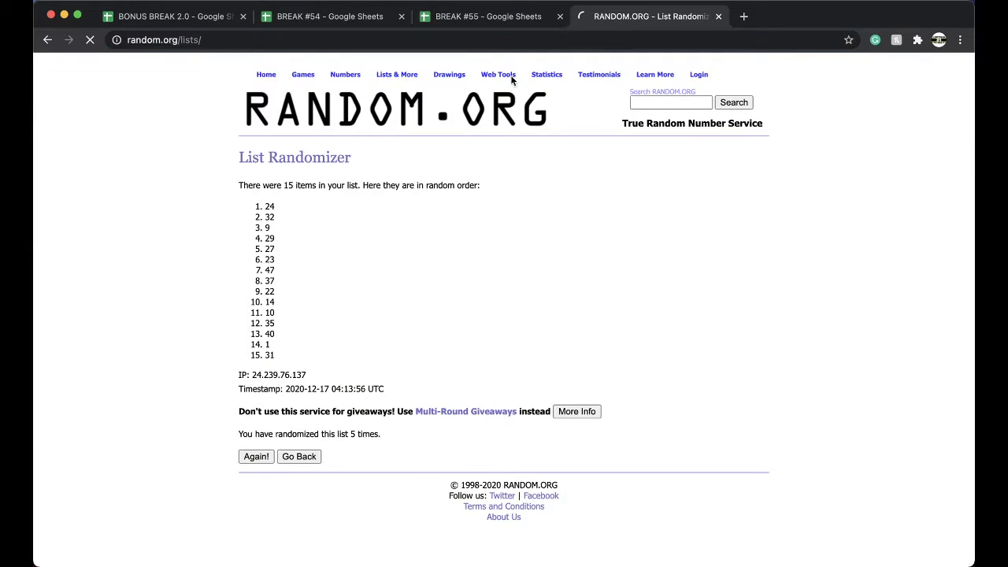
left_click(311, 320)
key("super+v")
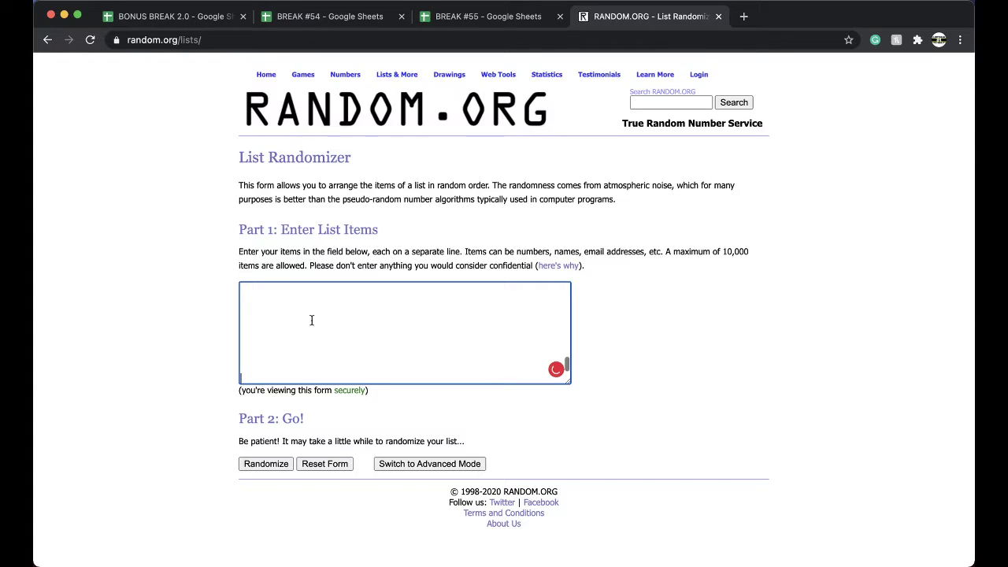
- Randomize the list of participant names five times
left_click(270, 463)
scroll(272, 445, "down", 3)
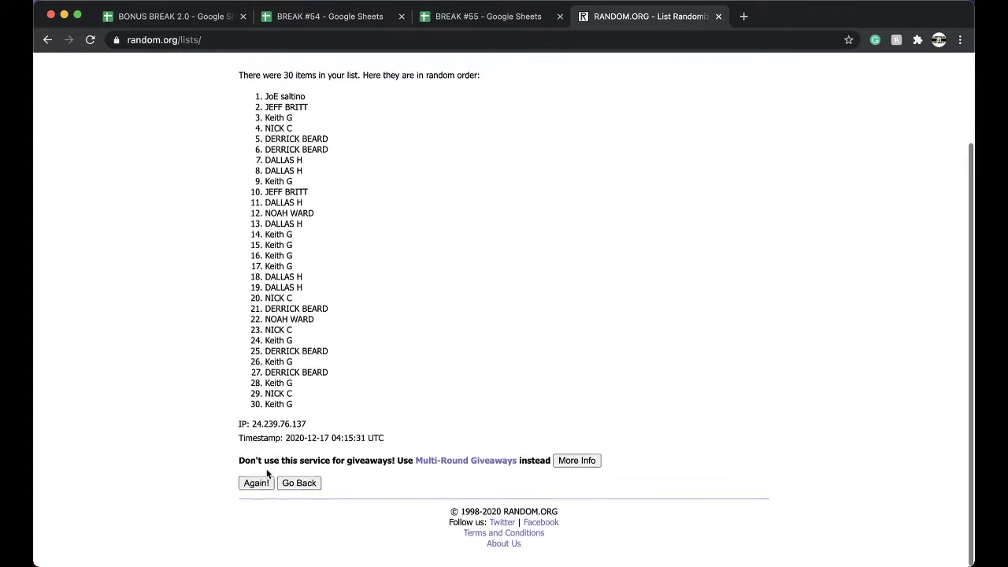
left_click(253, 483)
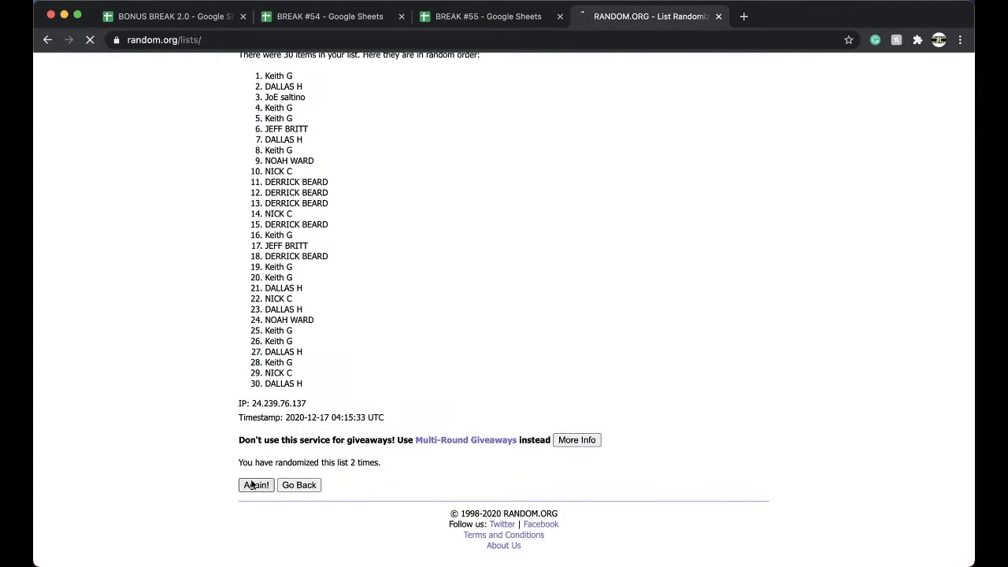
left_click(255, 481)
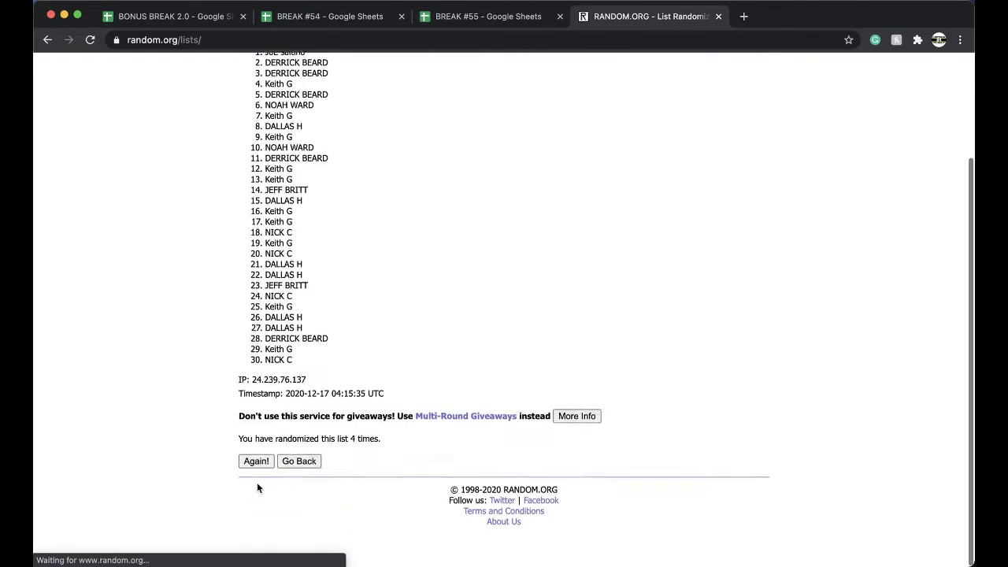
left_click(256, 482)
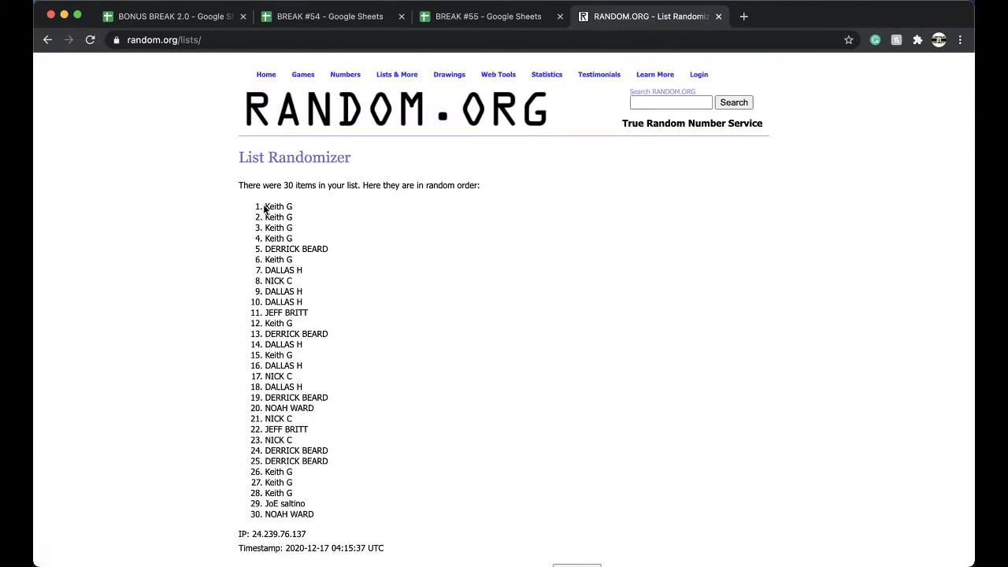
- Copy the randomized names into column B of #36 PREM MLB JERSEY starting at B1, and fit the column width to them
left_click_drag(265, 204, 330, 526)
key("ctrl+c")
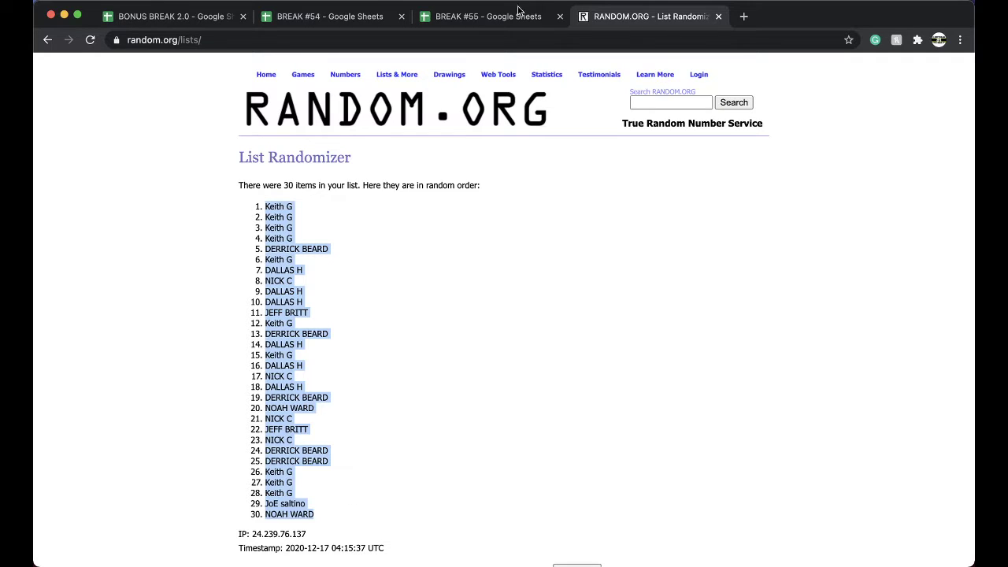
left_click(488, 16)
left_click(171, 135)
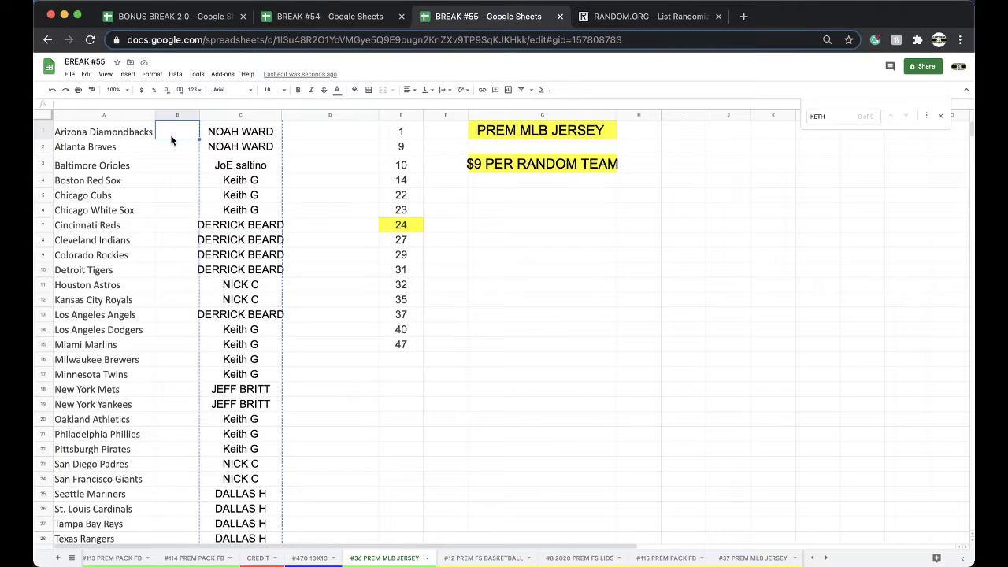
key("ctrl+v")
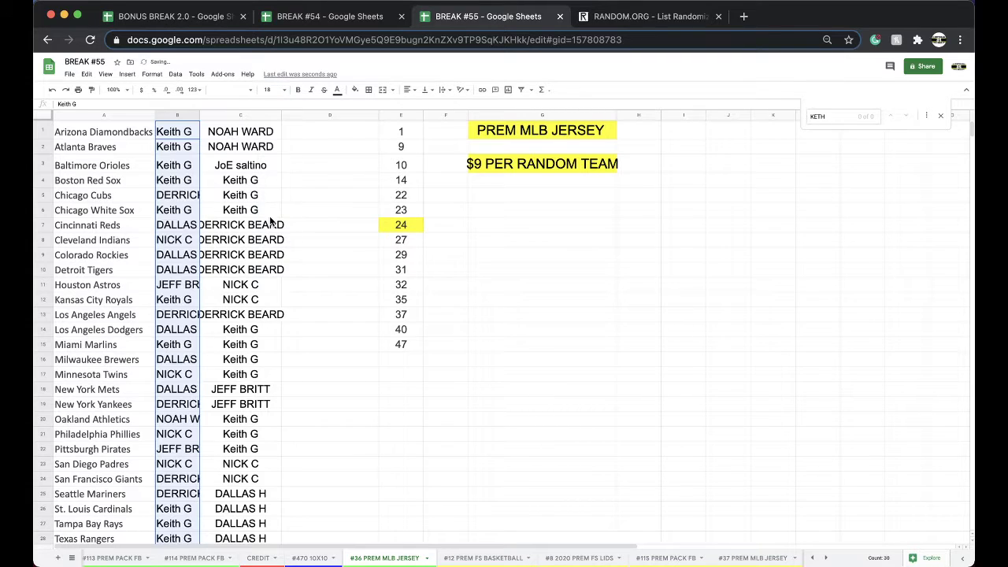
double_click(199, 114)
- Sort the sheet by column B from A to Z and review the teams grouped by participant
left_click(176, 74)
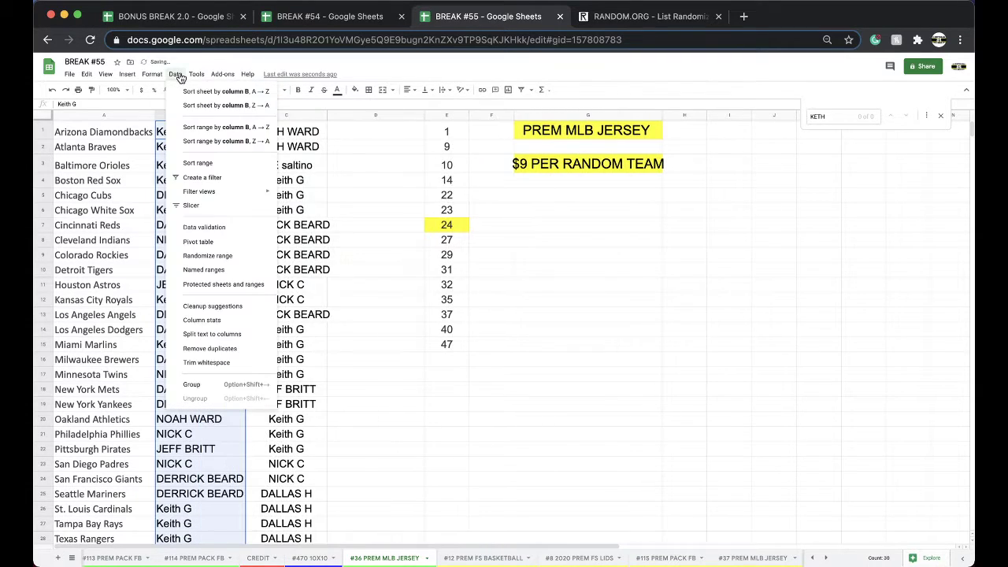
left_click(226, 92)
left_click(520, 236)
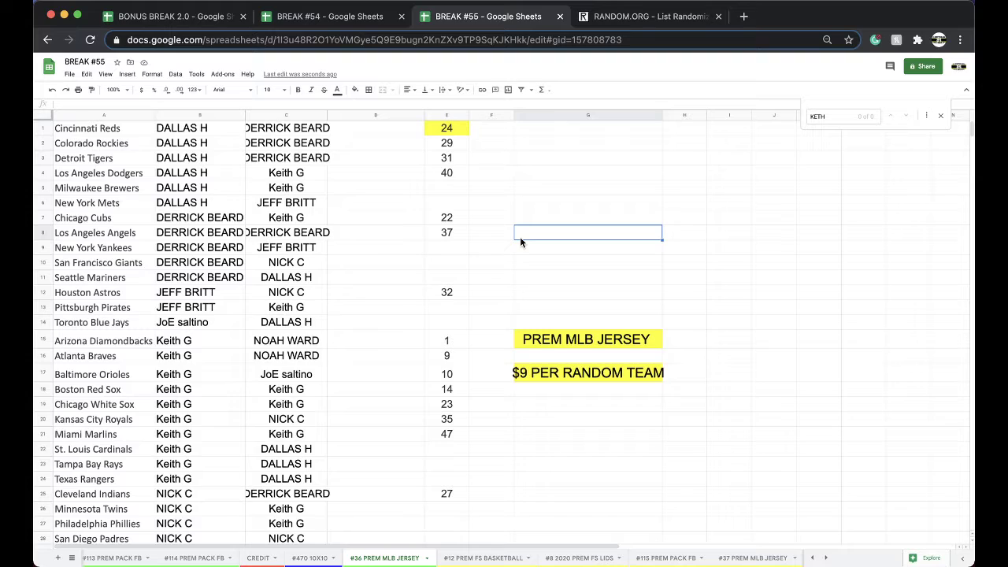
scroll(319, 285, "down", 2)
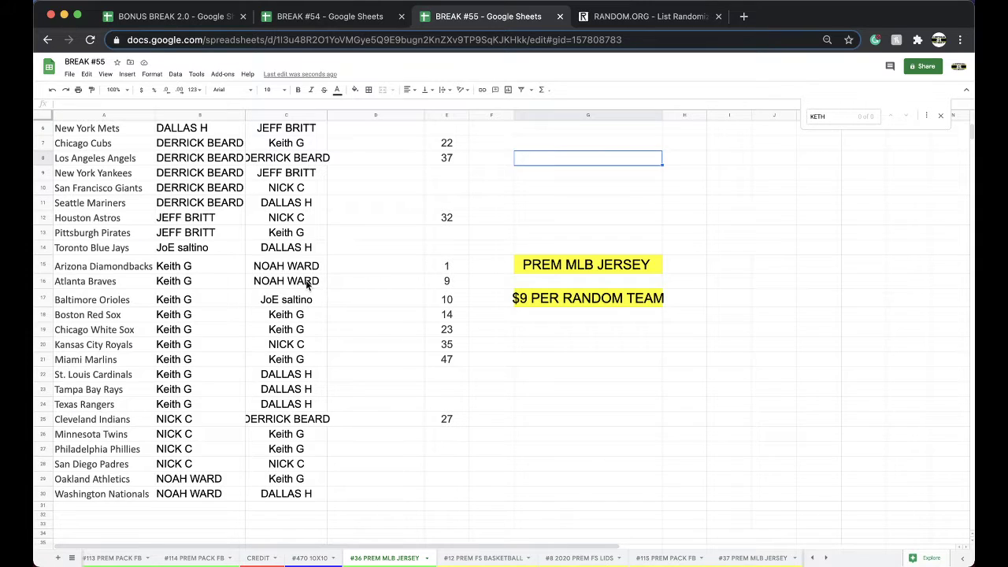
scroll(247, 274, "up", 5)
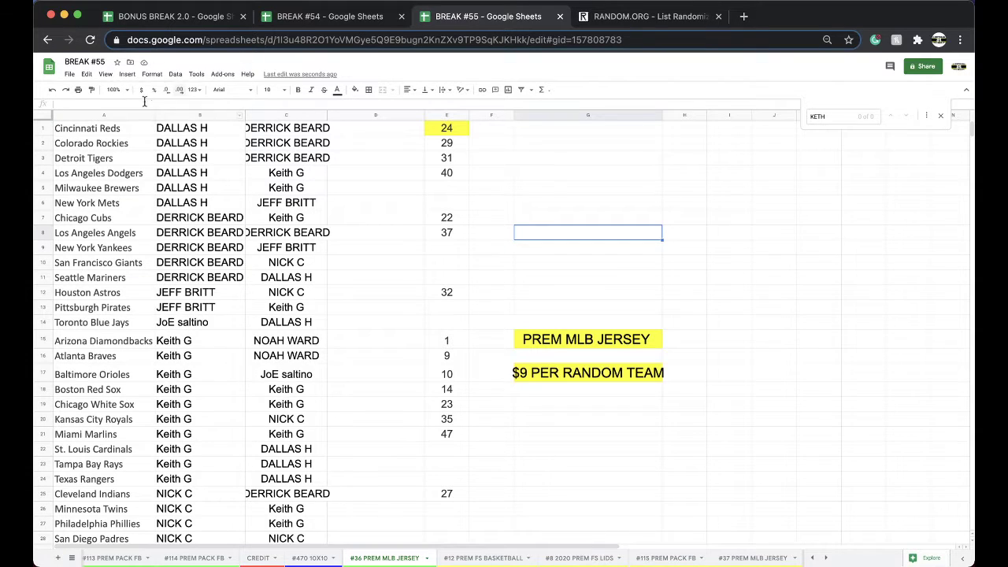
- Sort the sheet by column A from A to Z and review the participant assigned to each team
left_click(103, 115)
left_click(175, 74)
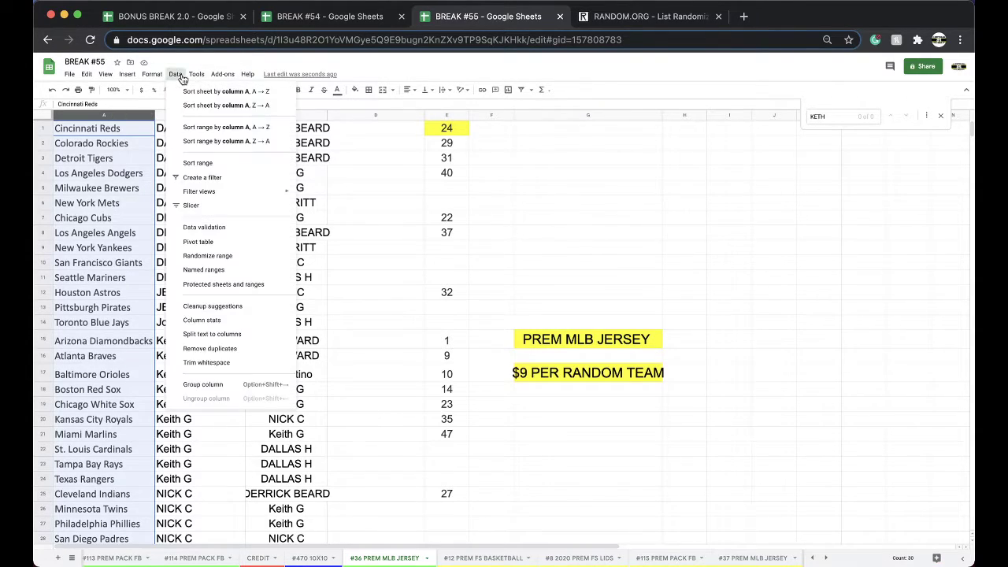
left_click(236, 89)
left_click(297, 261)
scroll(297, 266, "down", 1)
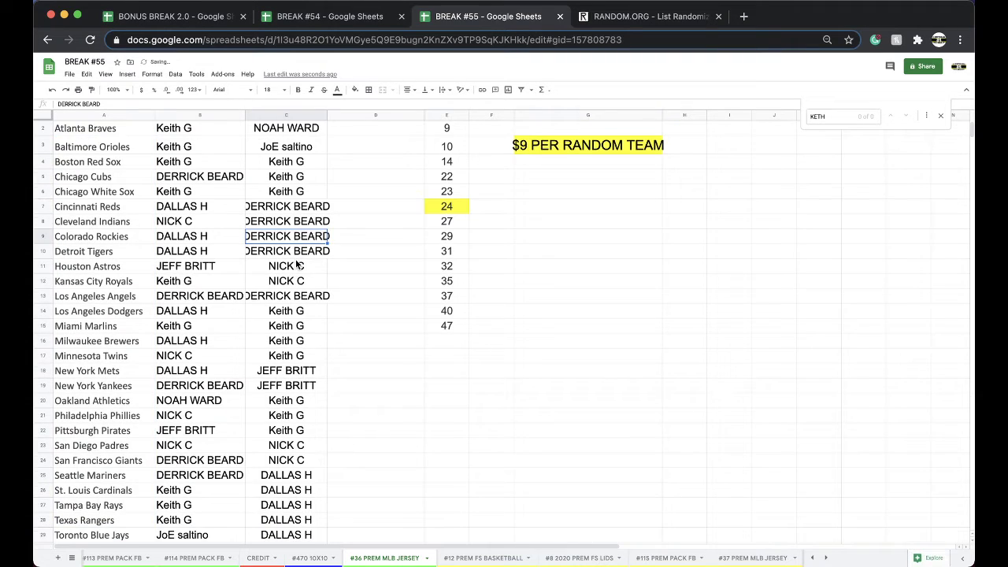
scroll(298, 265, "up", 1)
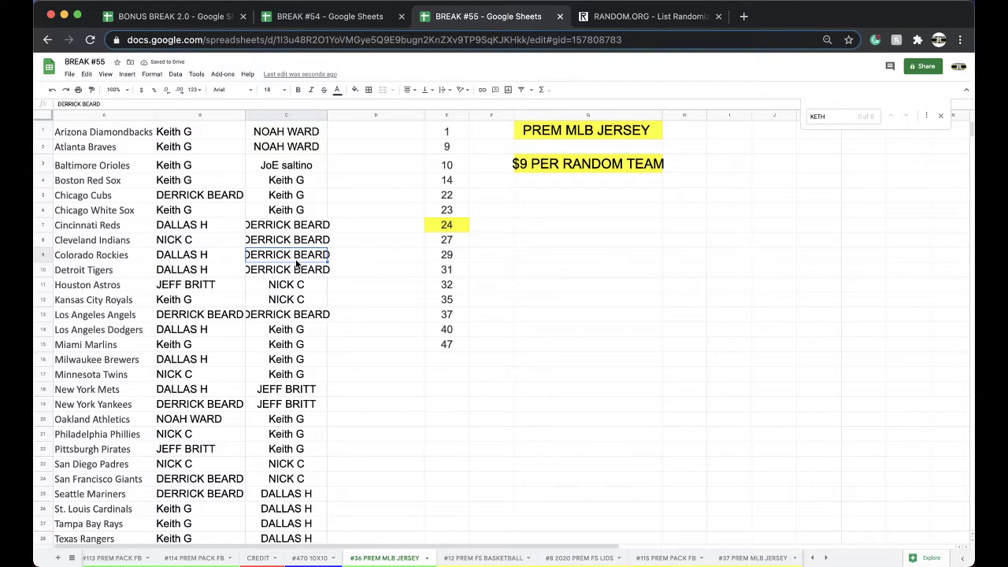
scroll(296, 295, "down", 2)
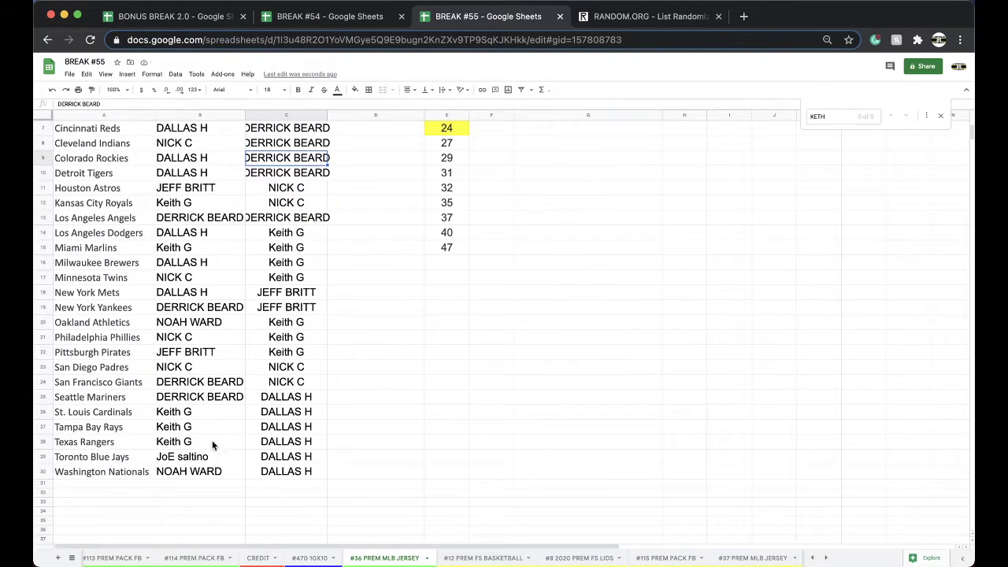
left_click(202, 460)
scroll(223, 364, "up", 2)
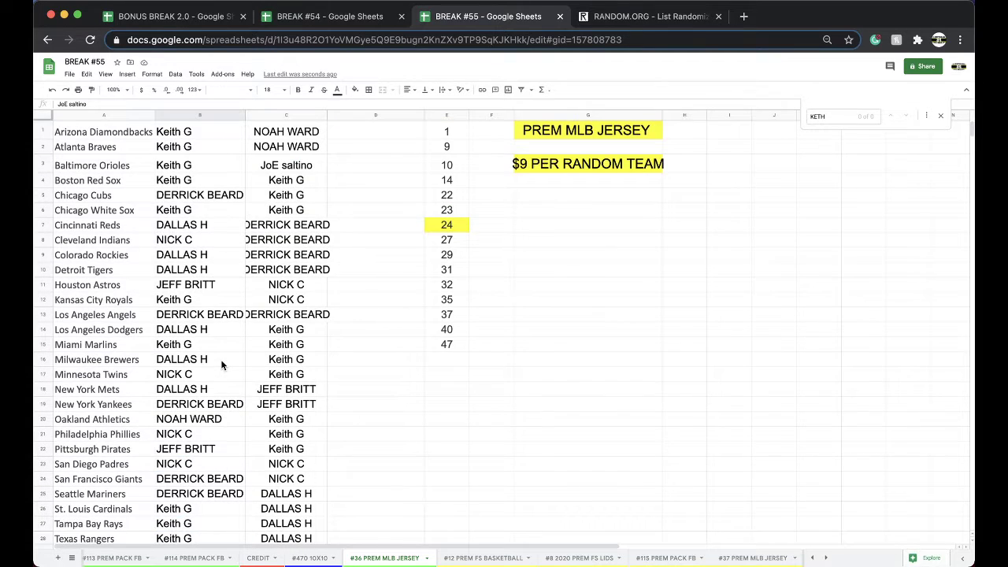